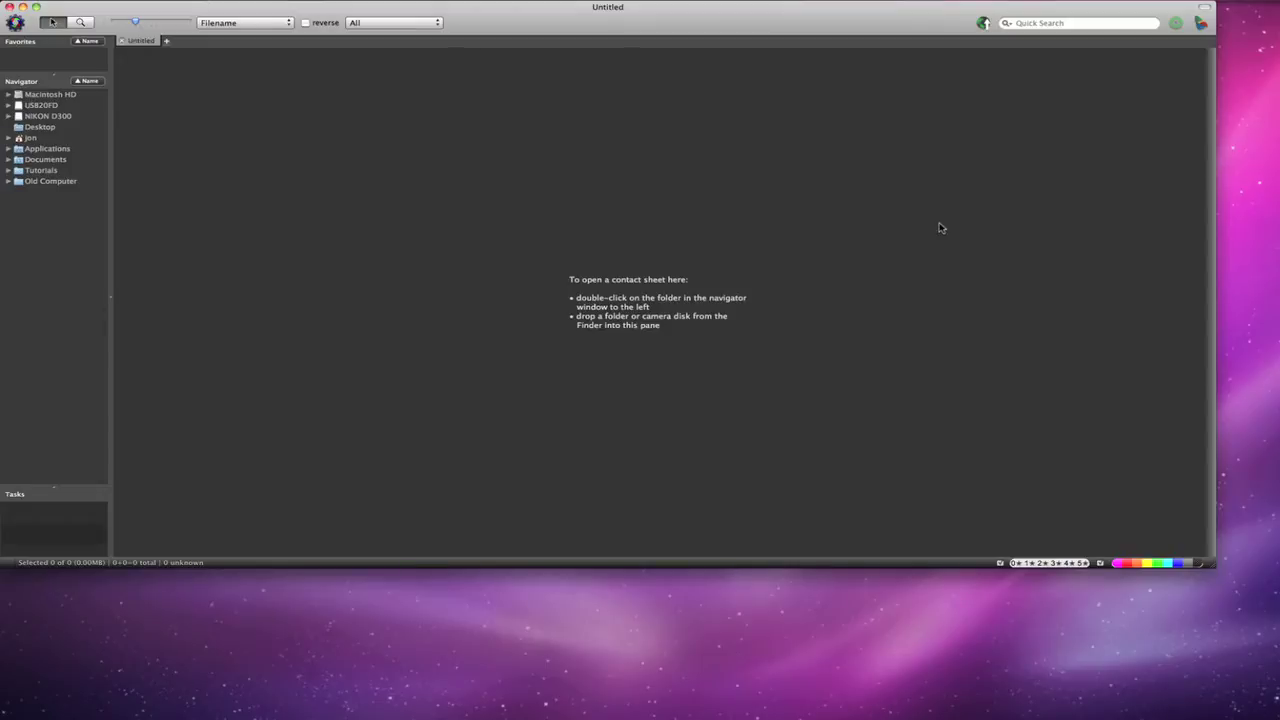
Open Ingest with camera disks as the source type and select only the NIKON D300 card
key(super+g)
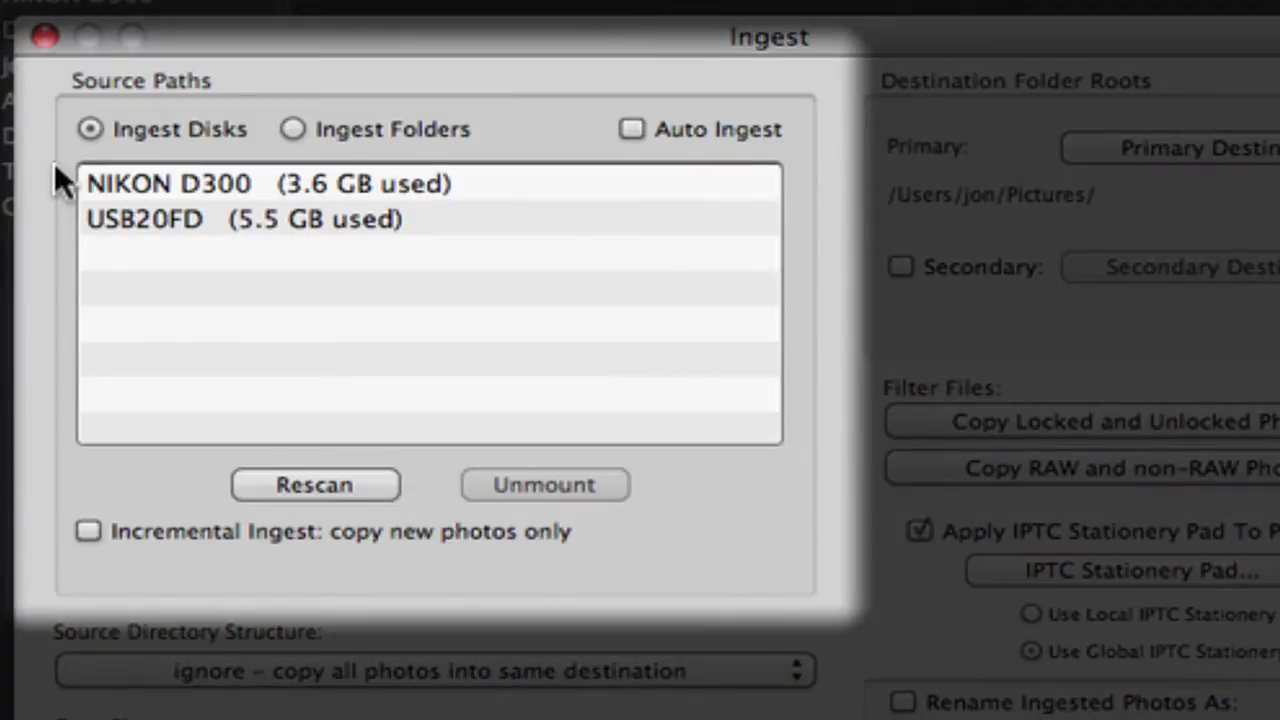
click(335, 126)
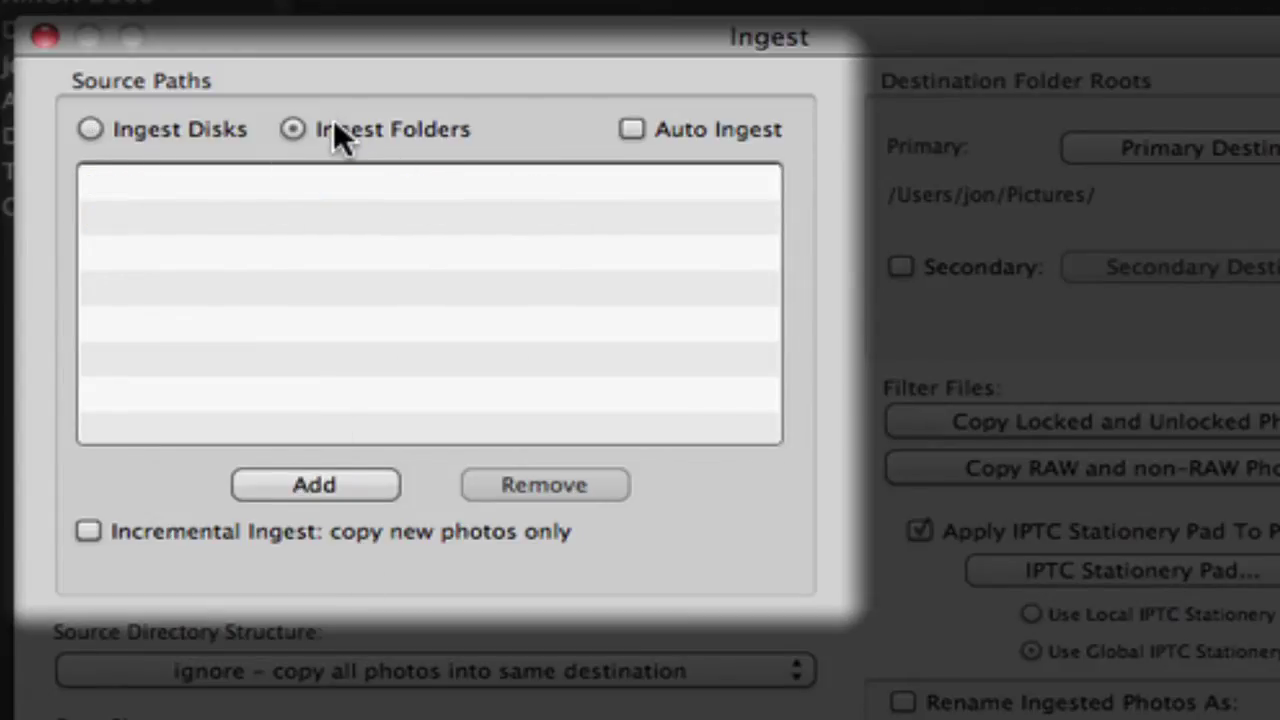
click(167, 131)
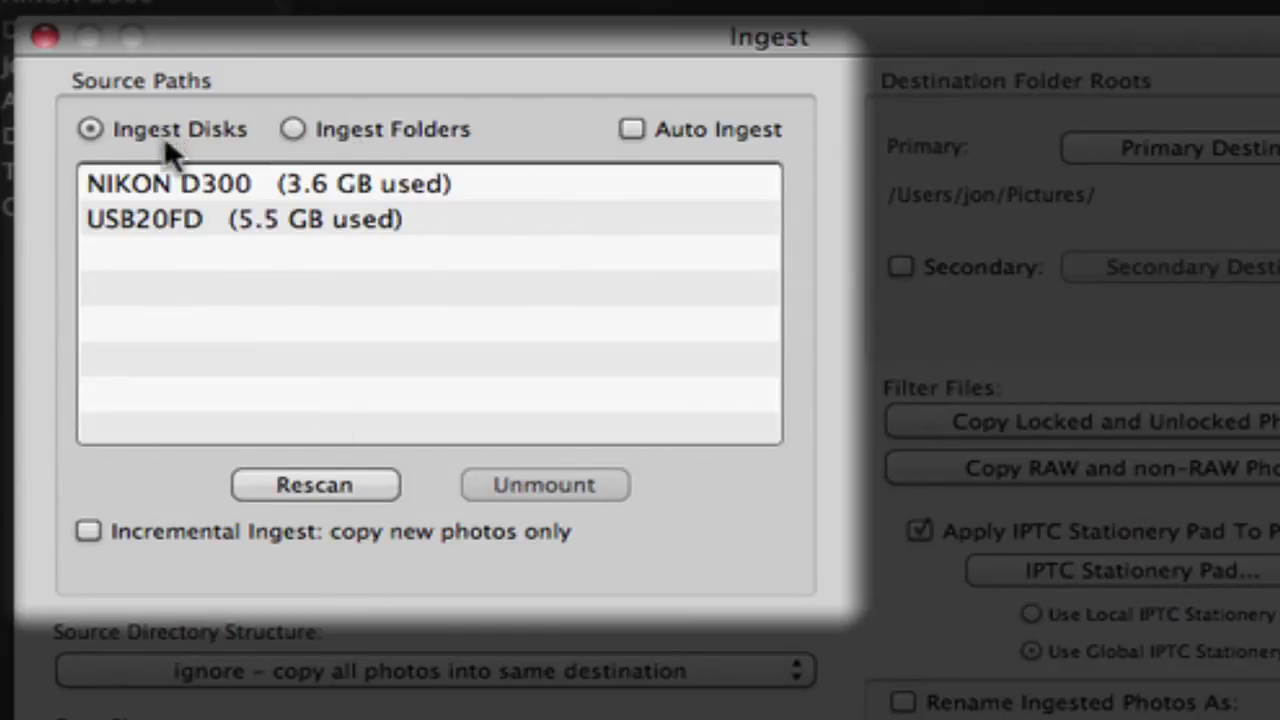
click(203, 190)
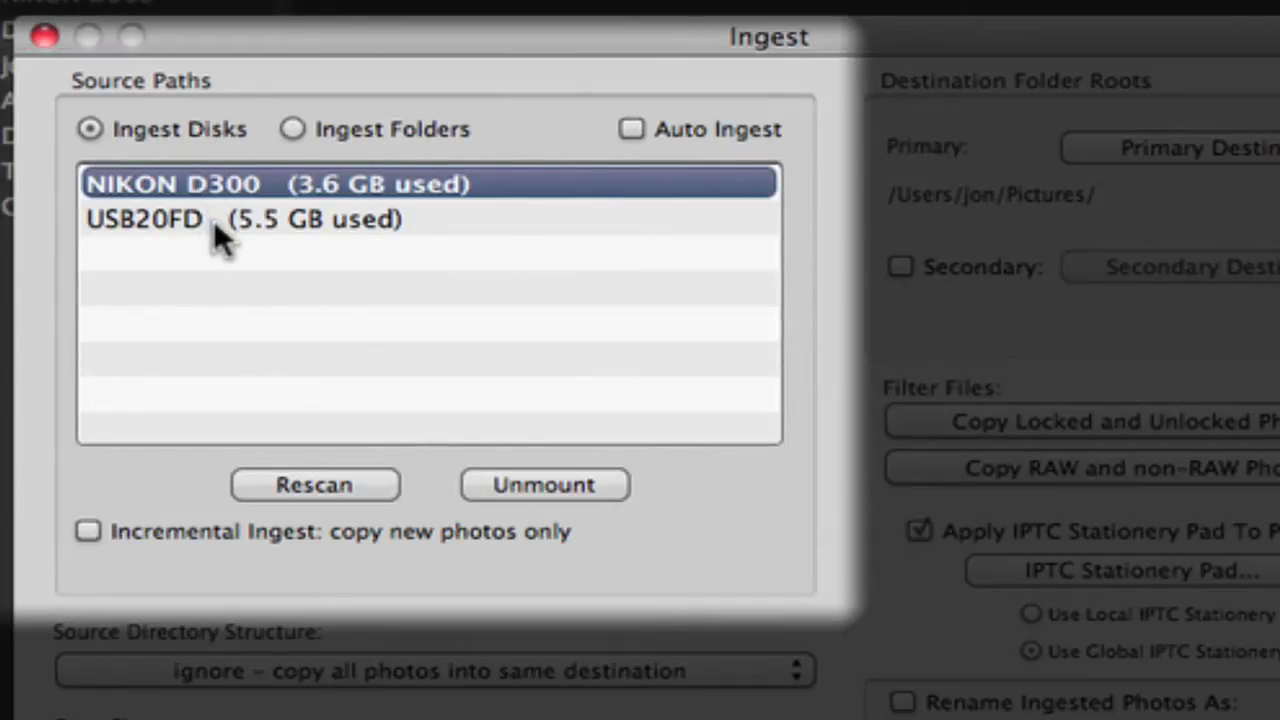
shift+click(215, 223)
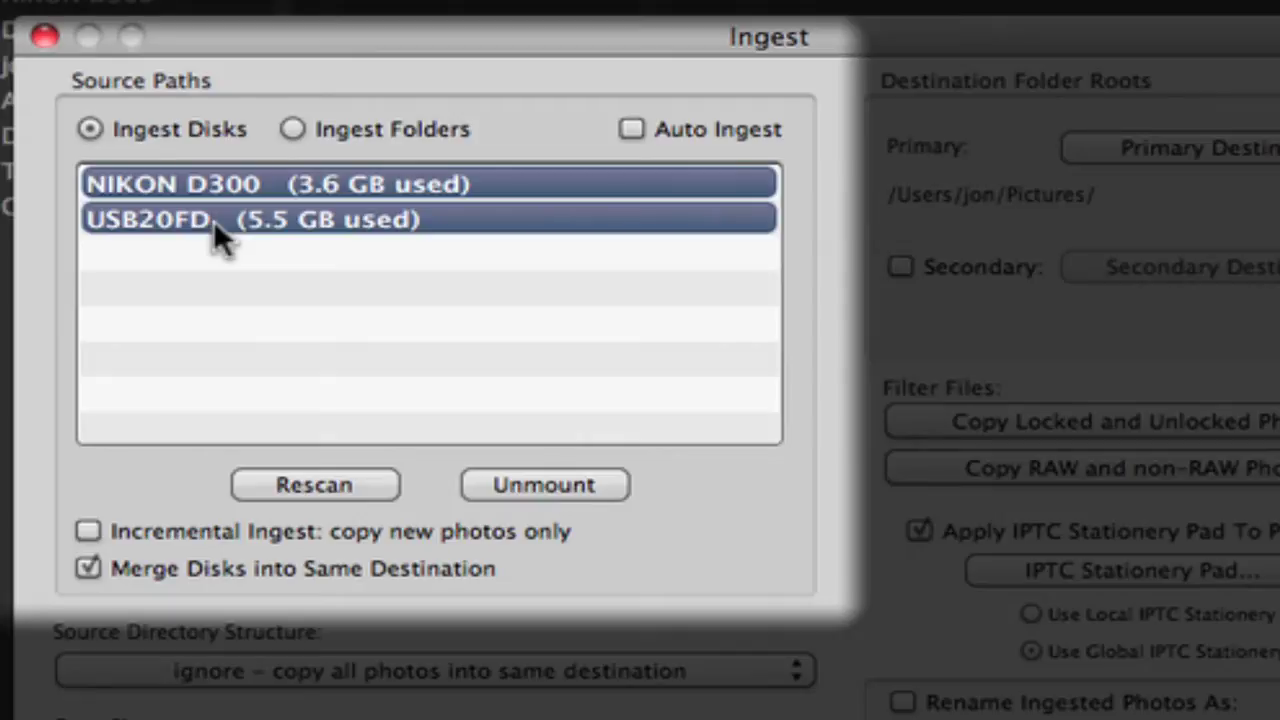
click(250, 177)
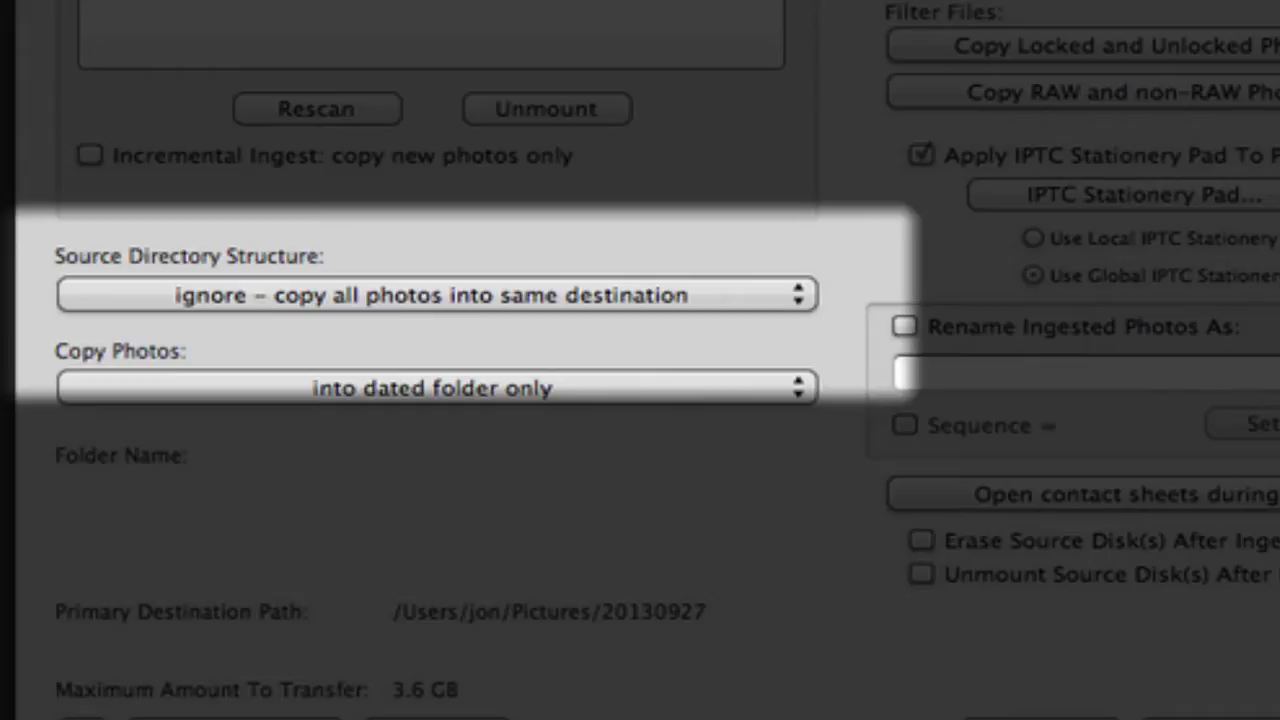
Ignore the source directory structure and copy all photos into a folder with name
click(757, 300)
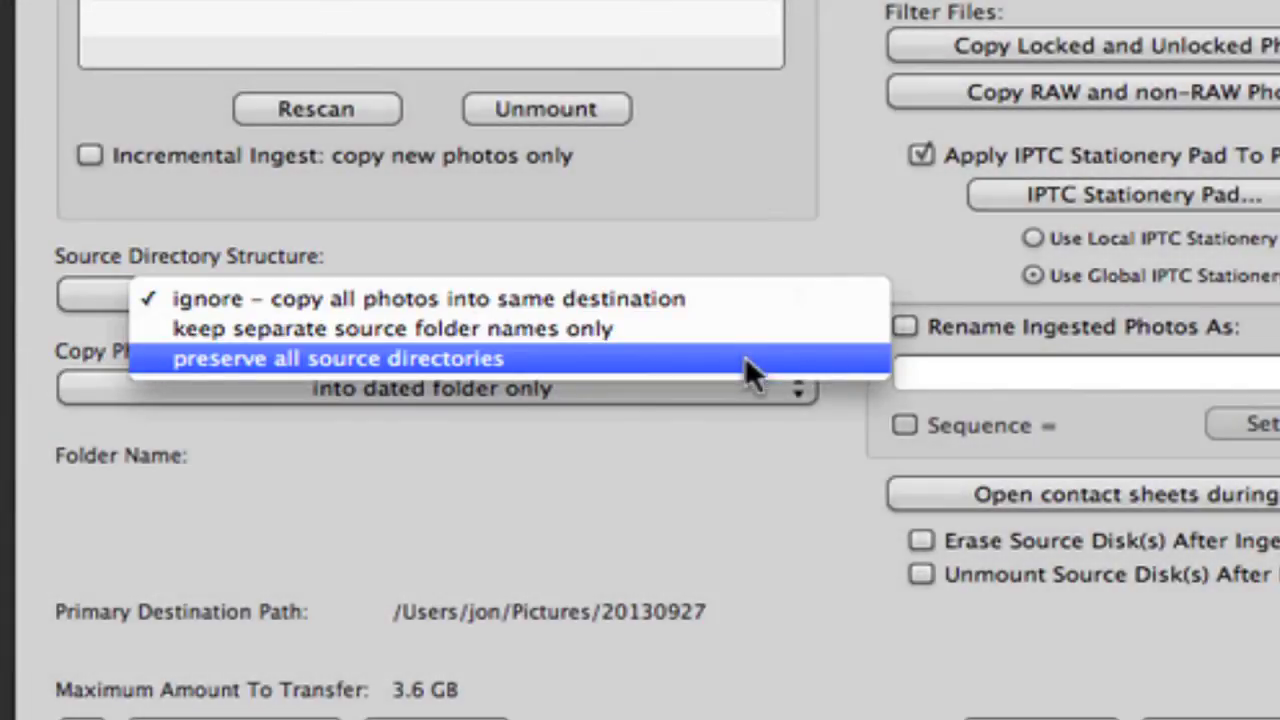
click(709, 500)
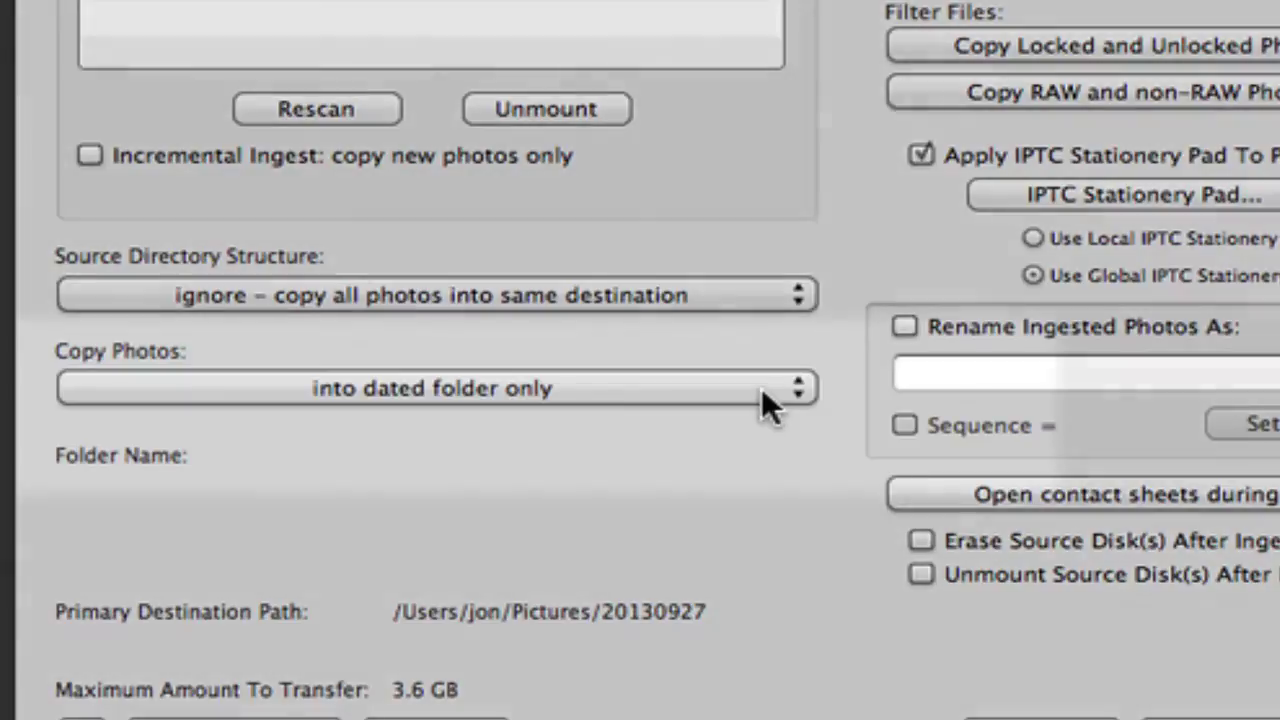
click(761, 387)
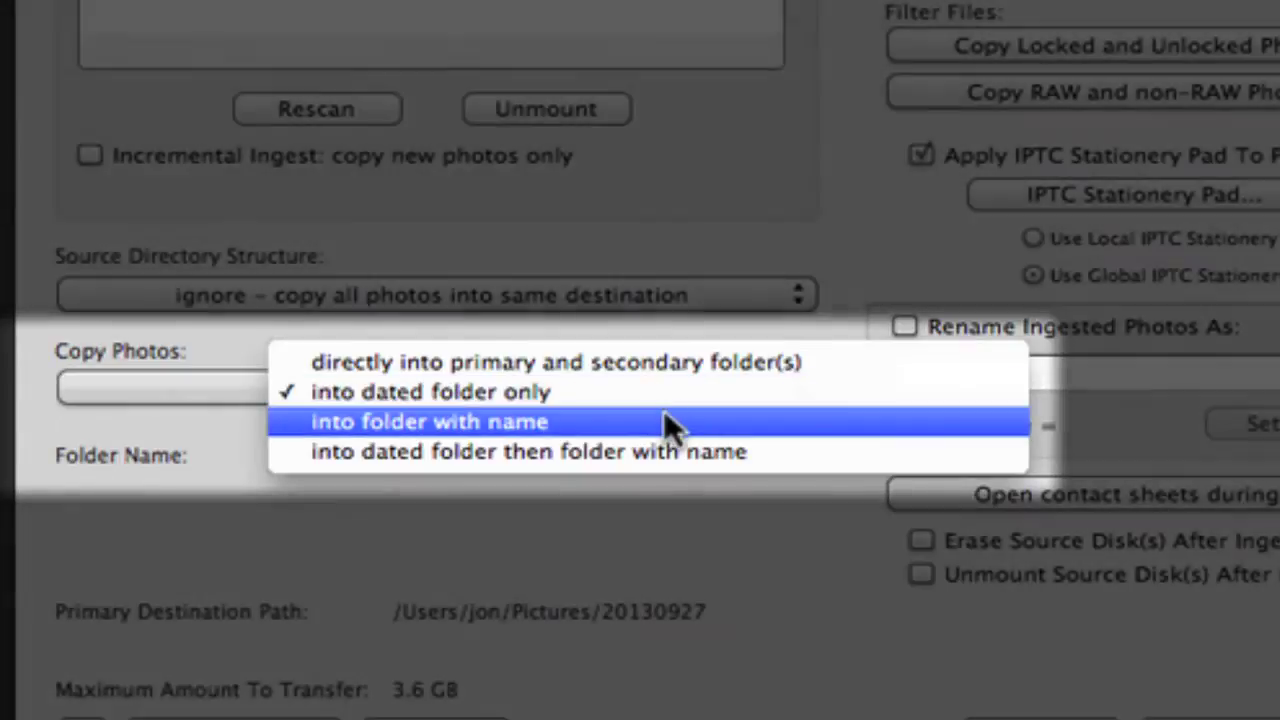
click(668, 428)
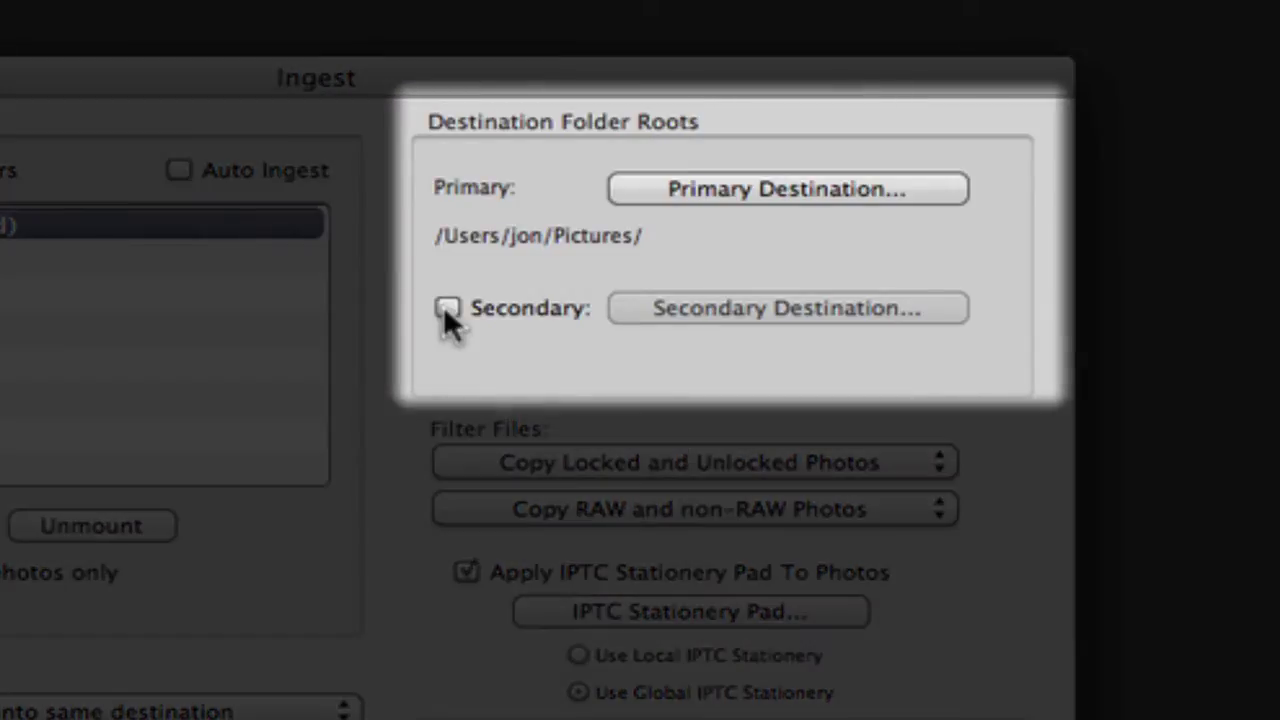
click(446, 309)
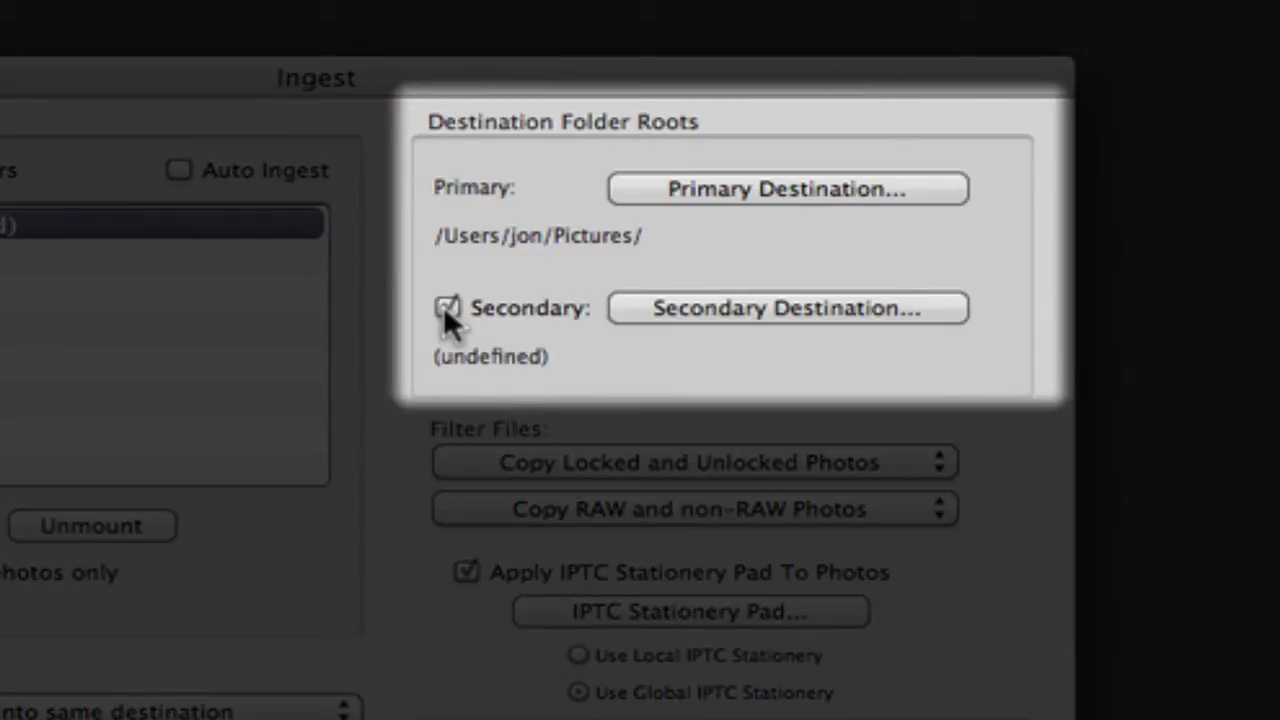
click(445, 307)
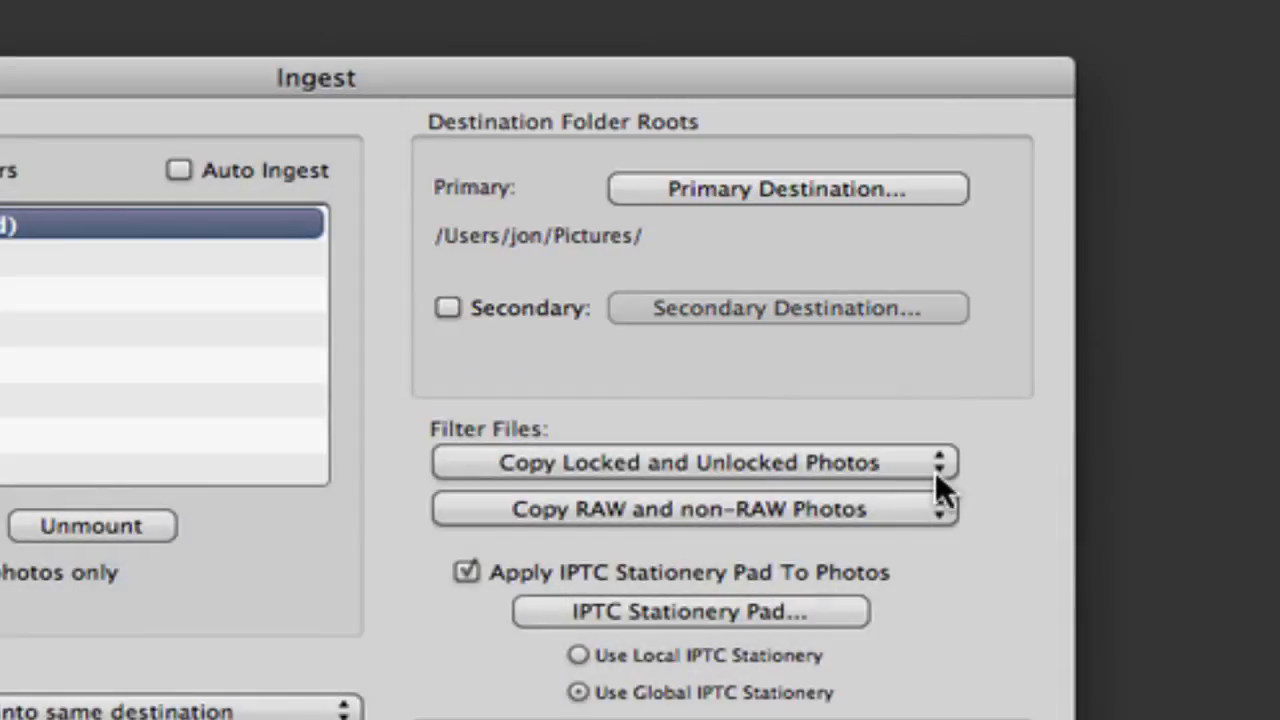
click(935, 472)
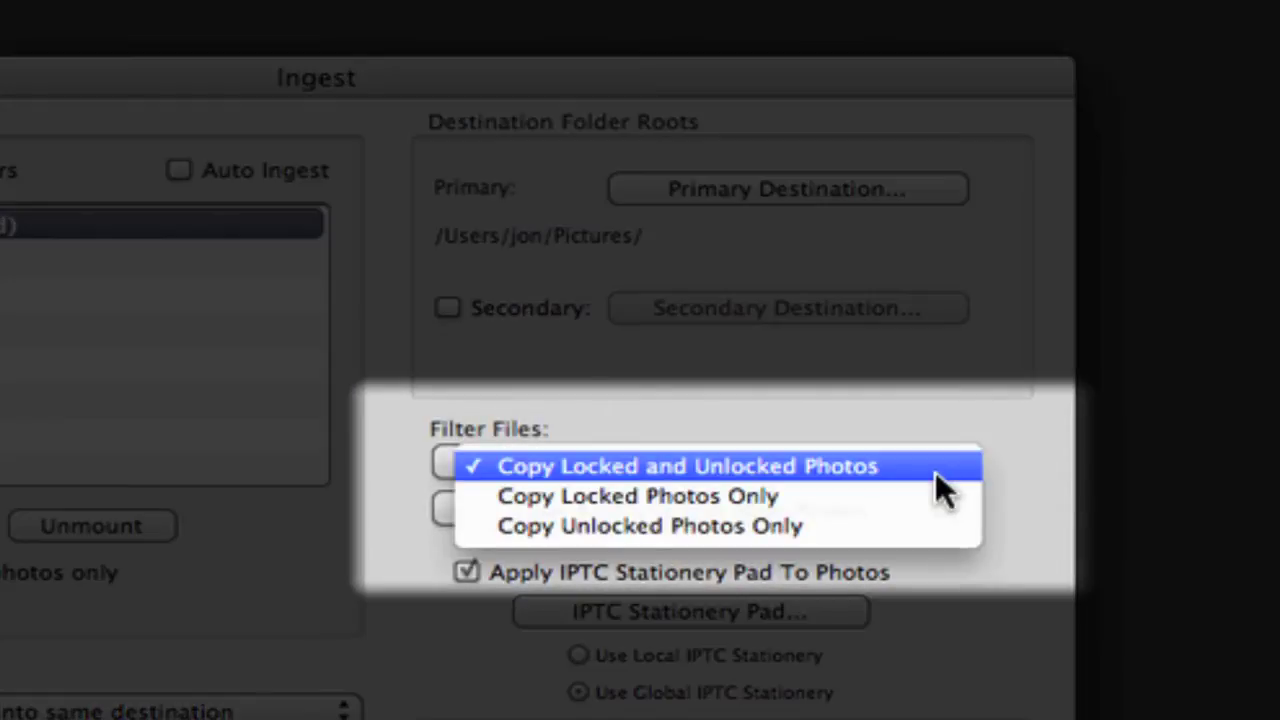
click(1030, 490)
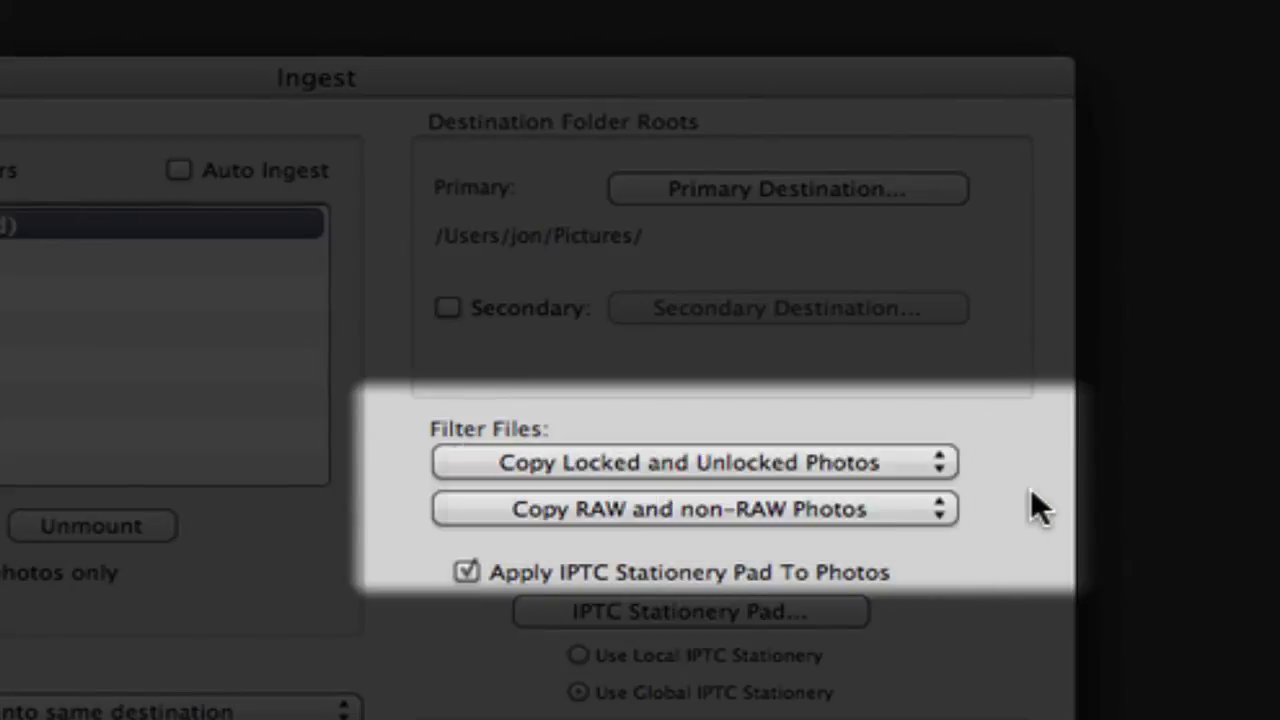
click(890, 512)
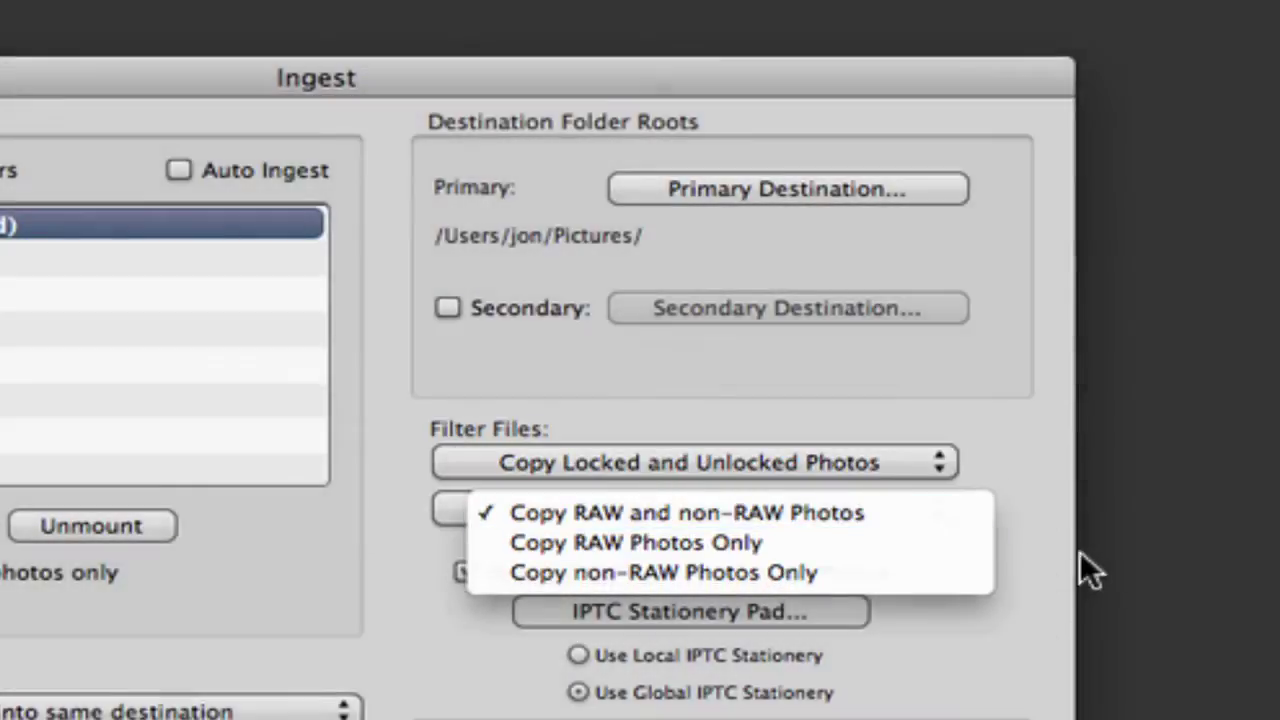
click(1035, 565)
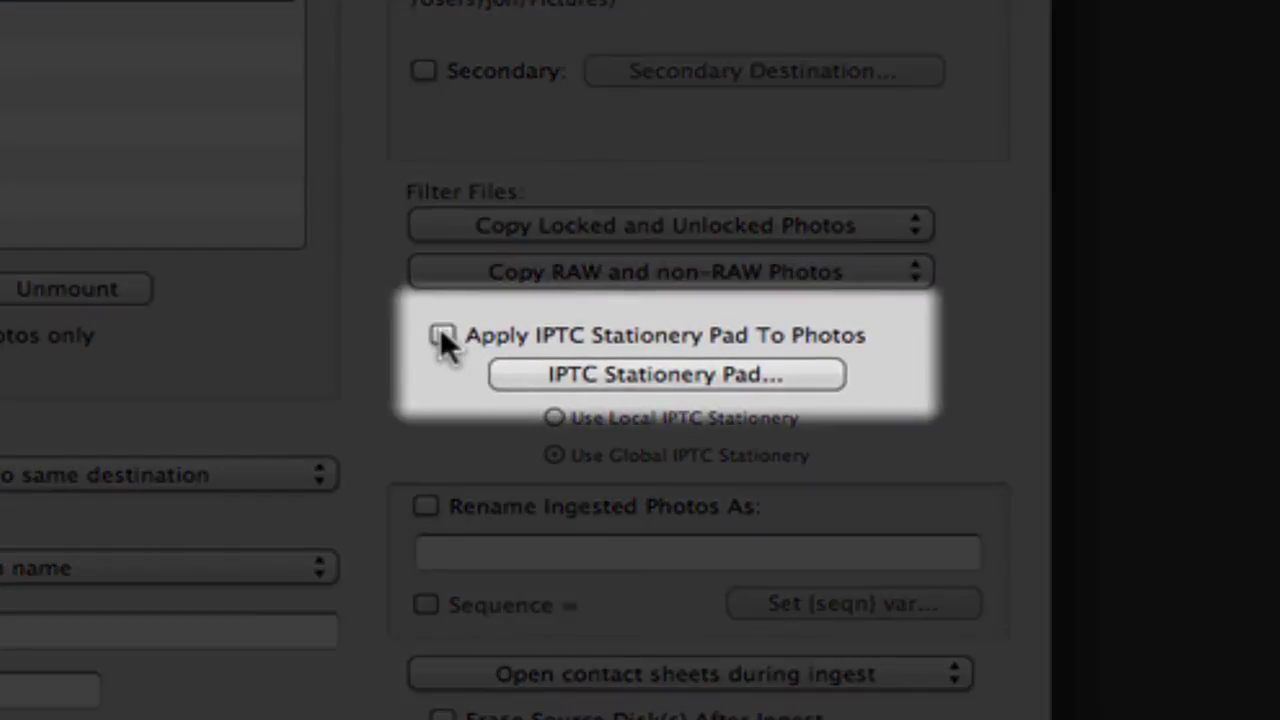
Enable IPTC stationery for ingested photos and load the Ingest Tutorial.XMP stationery file
click(442, 333)
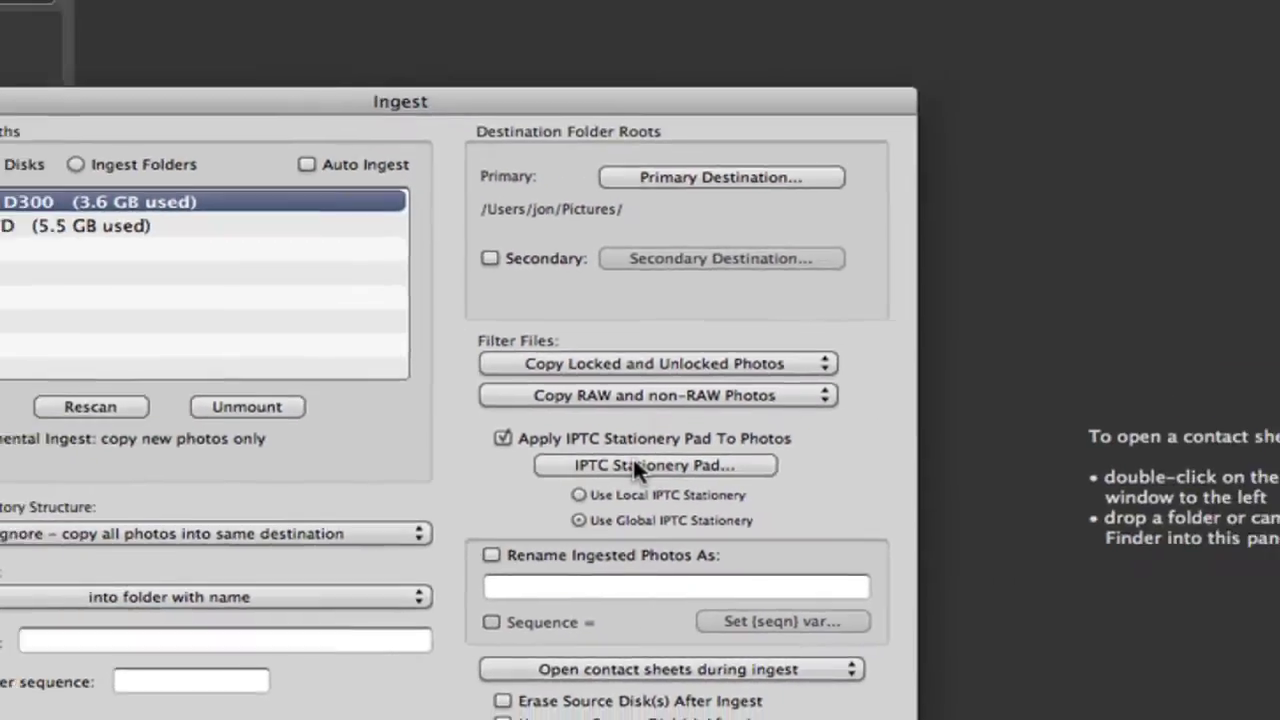
click(634, 463)
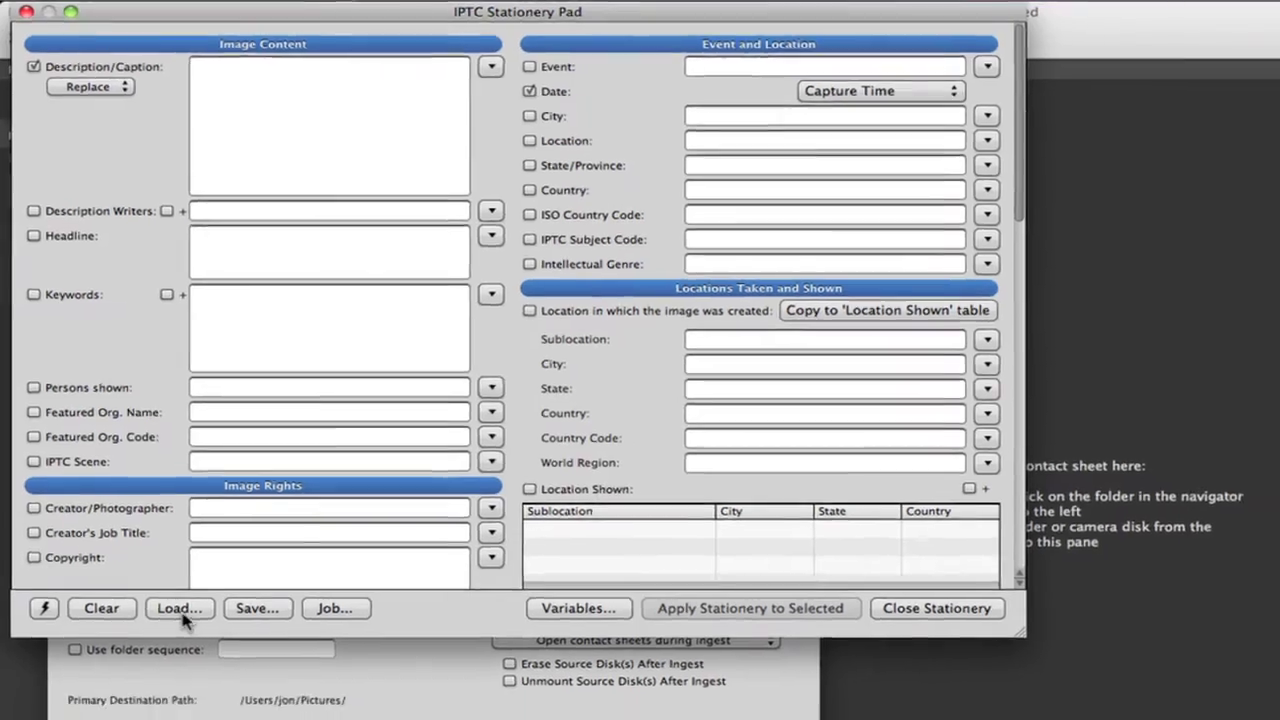
click(187, 634)
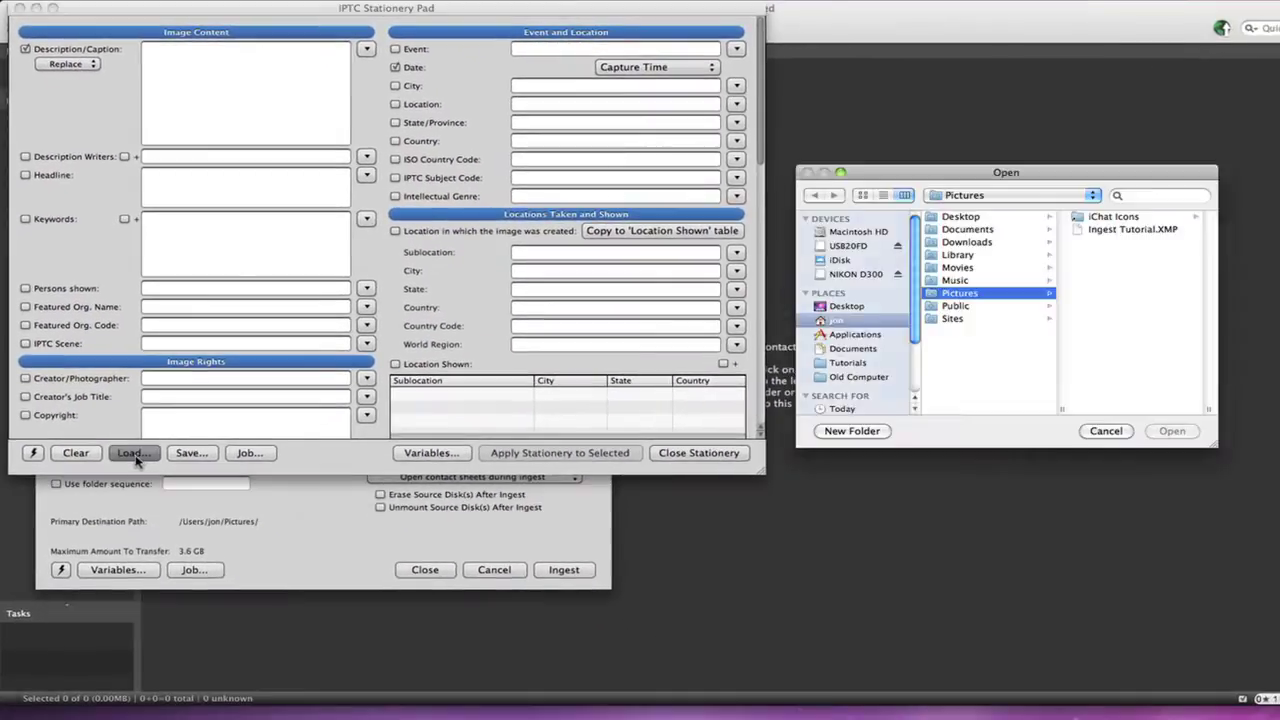
click(1110, 229)
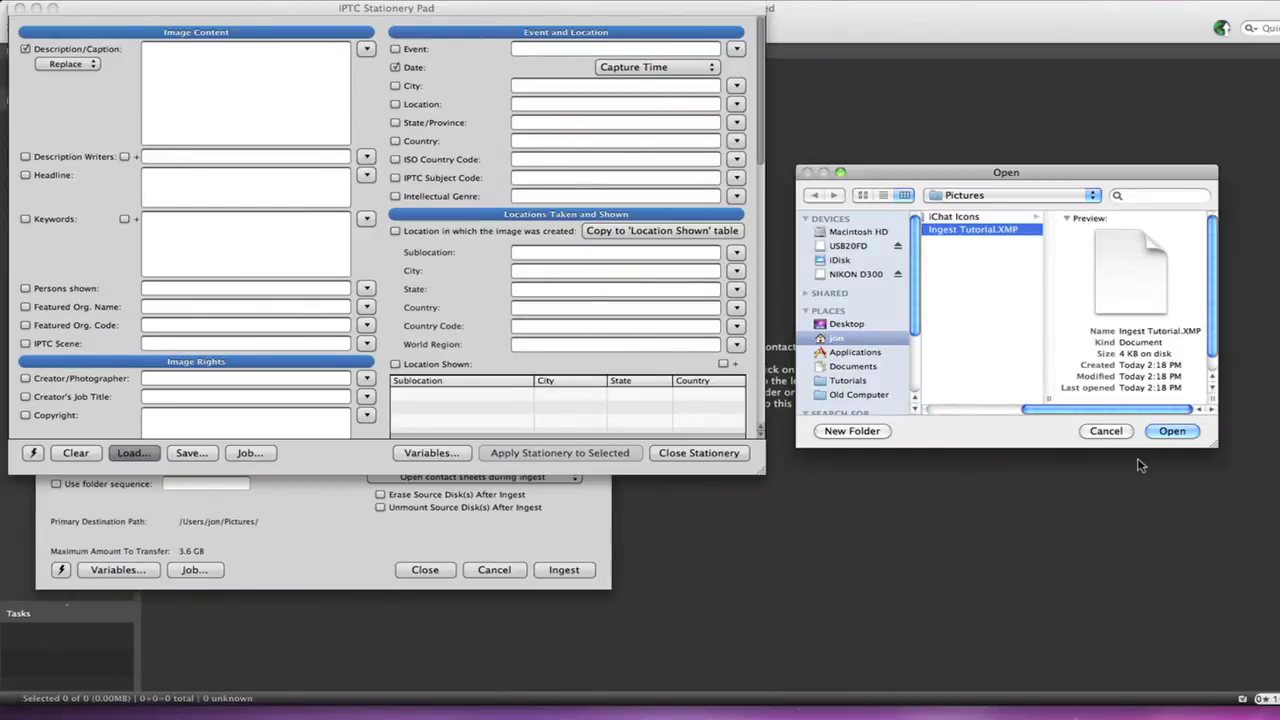
click(1172, 432)
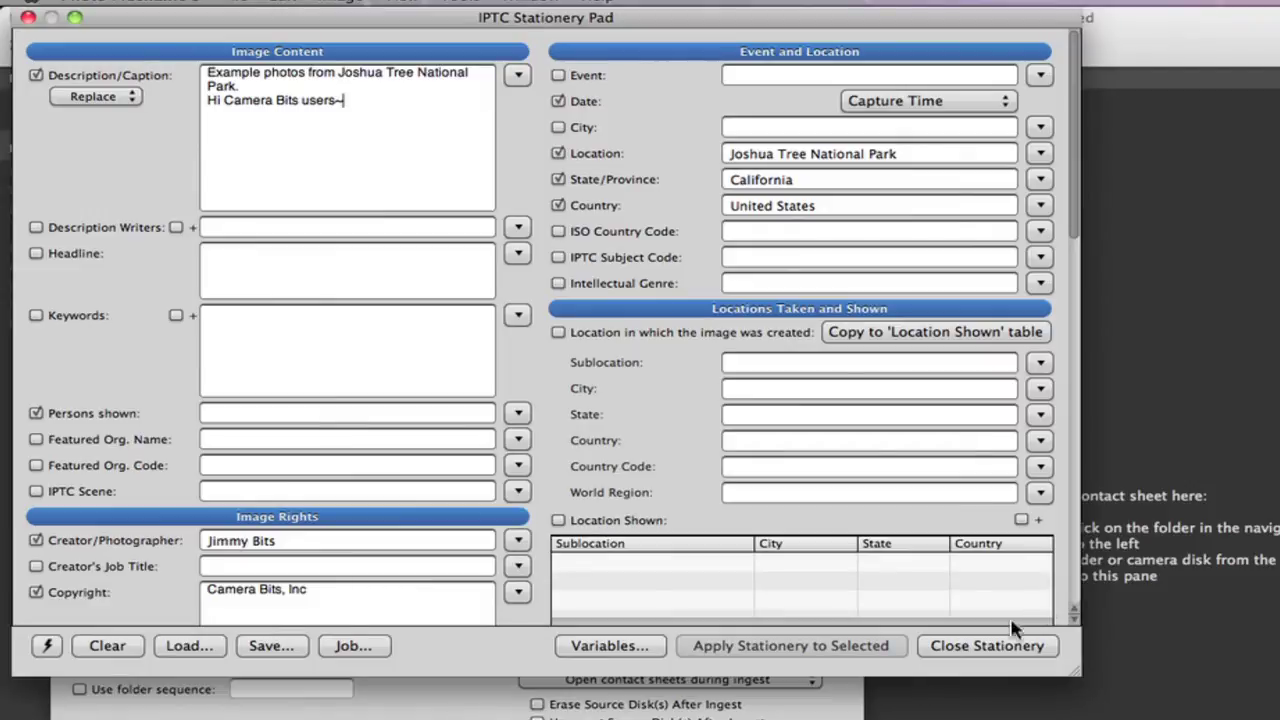
click(966, 647)
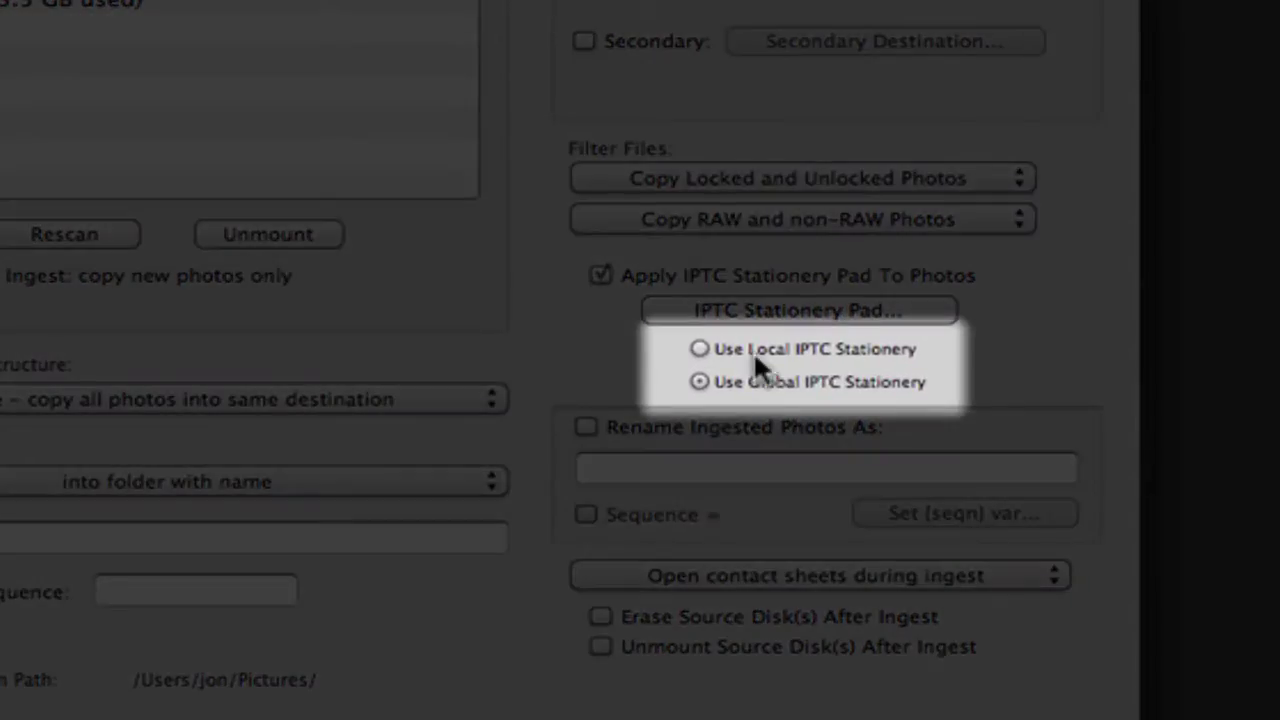
click(751, 351)
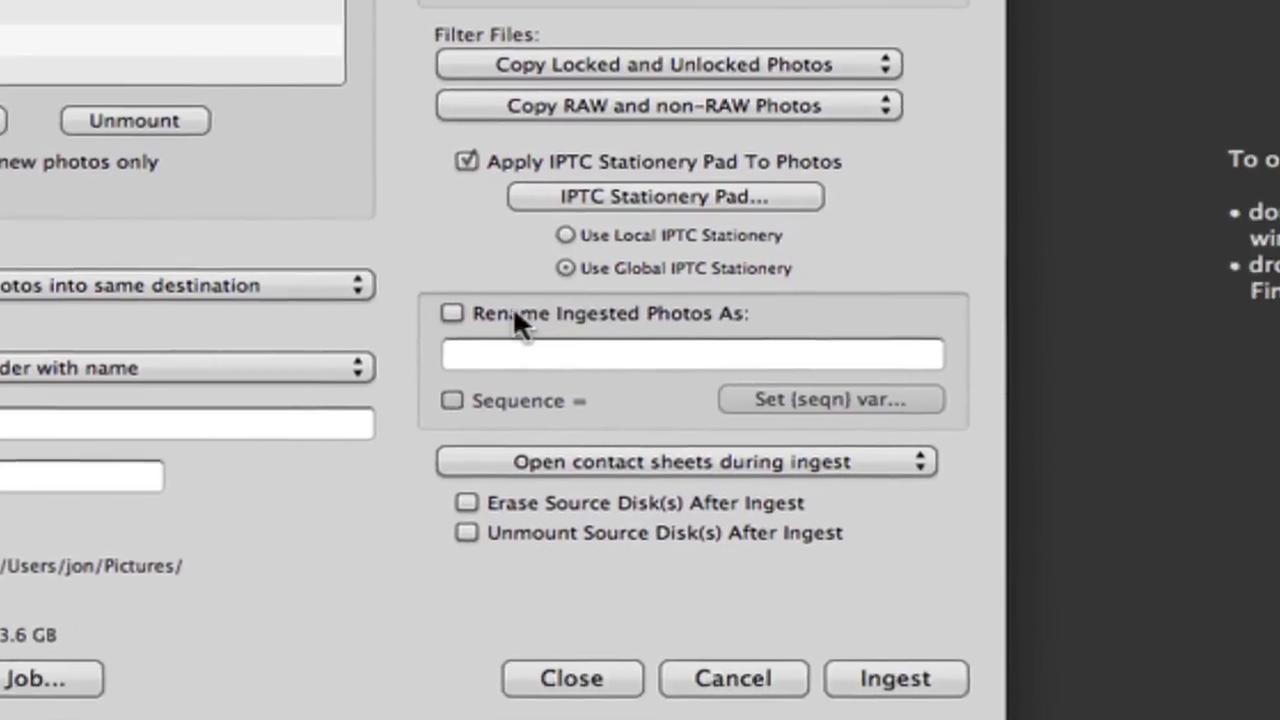
Rename ingested photos as {seqn}, with the sequence number starting at 001
click(650, 426)
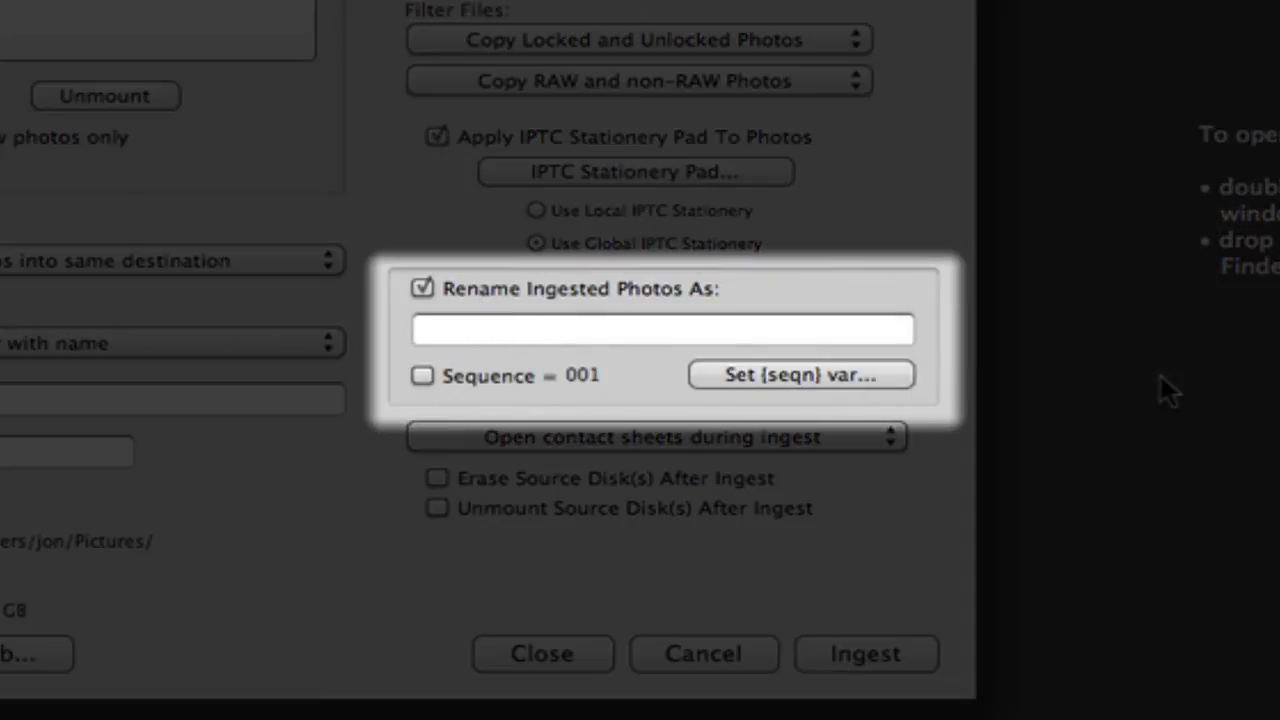
click(580, 335)
click(538, 377)
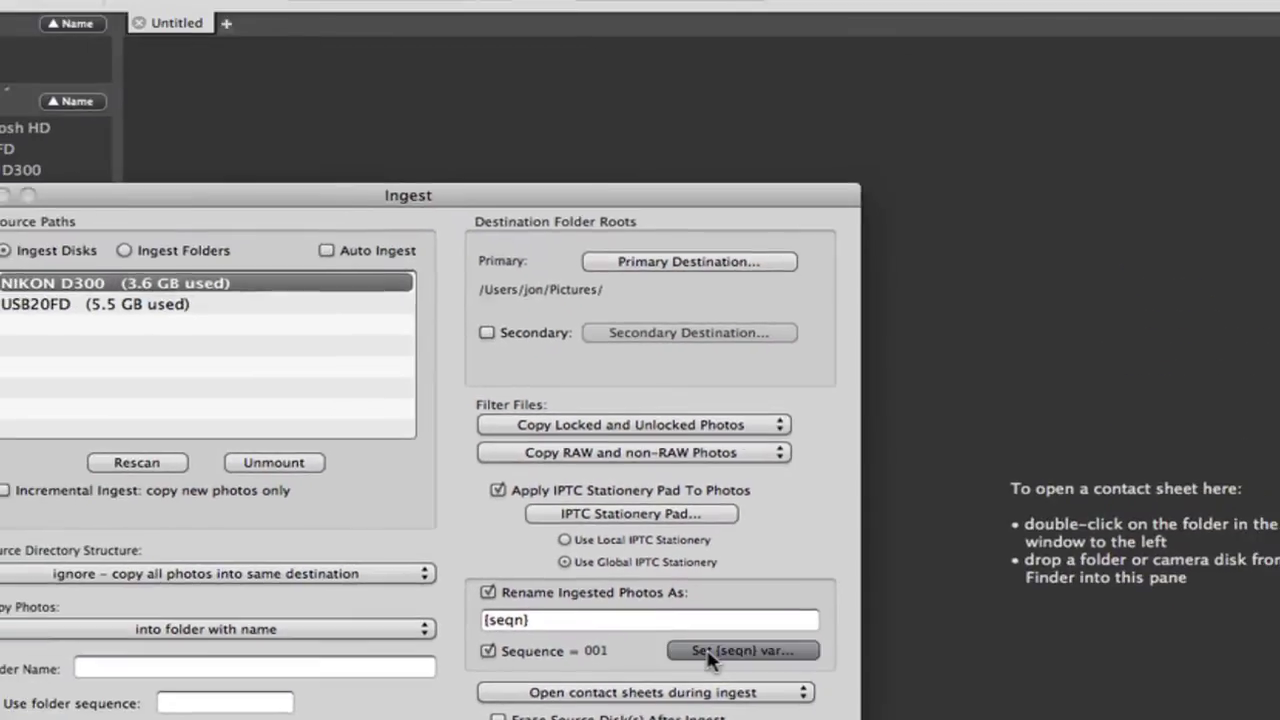
click(750, 378)
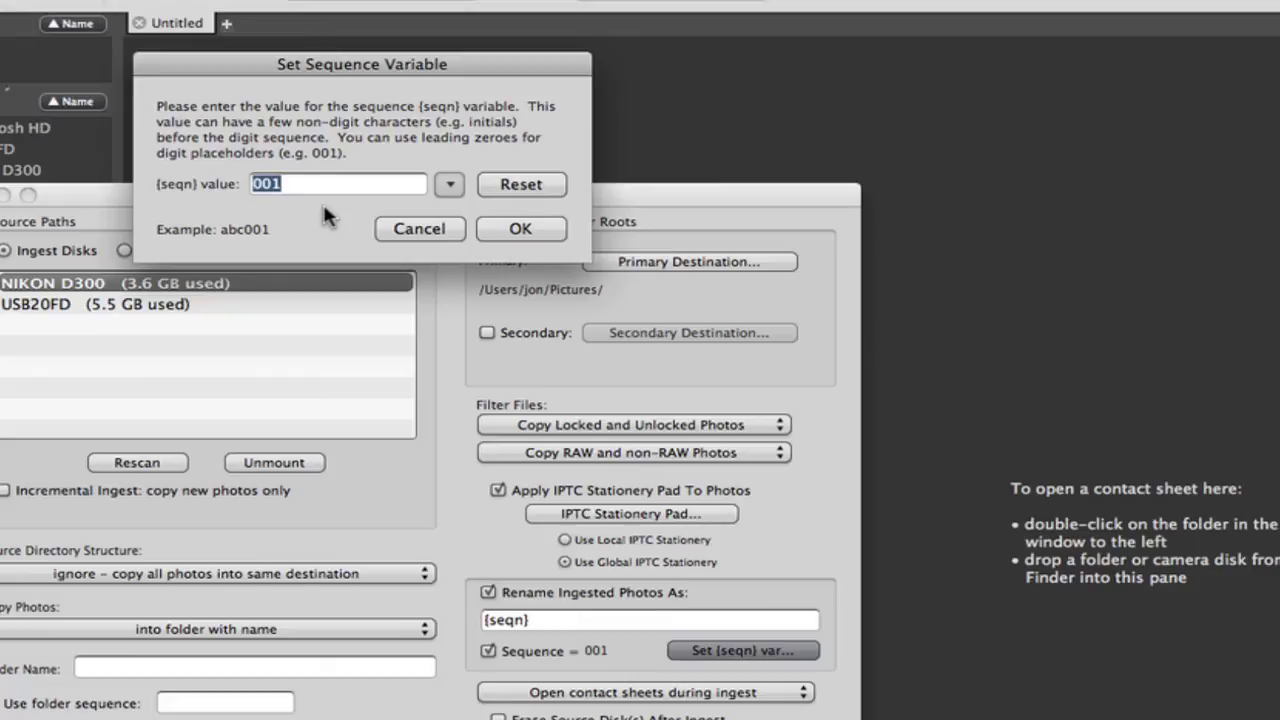
key(Left)
click(522, 229)
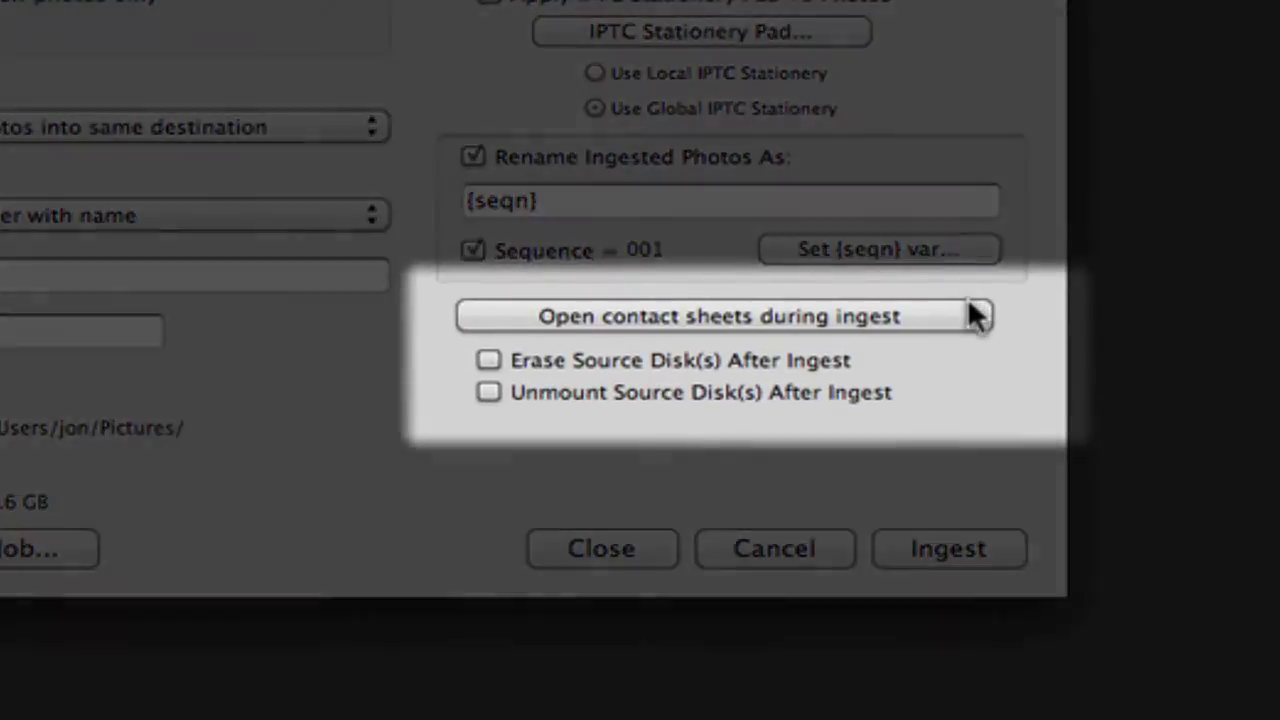
click(966, 312)
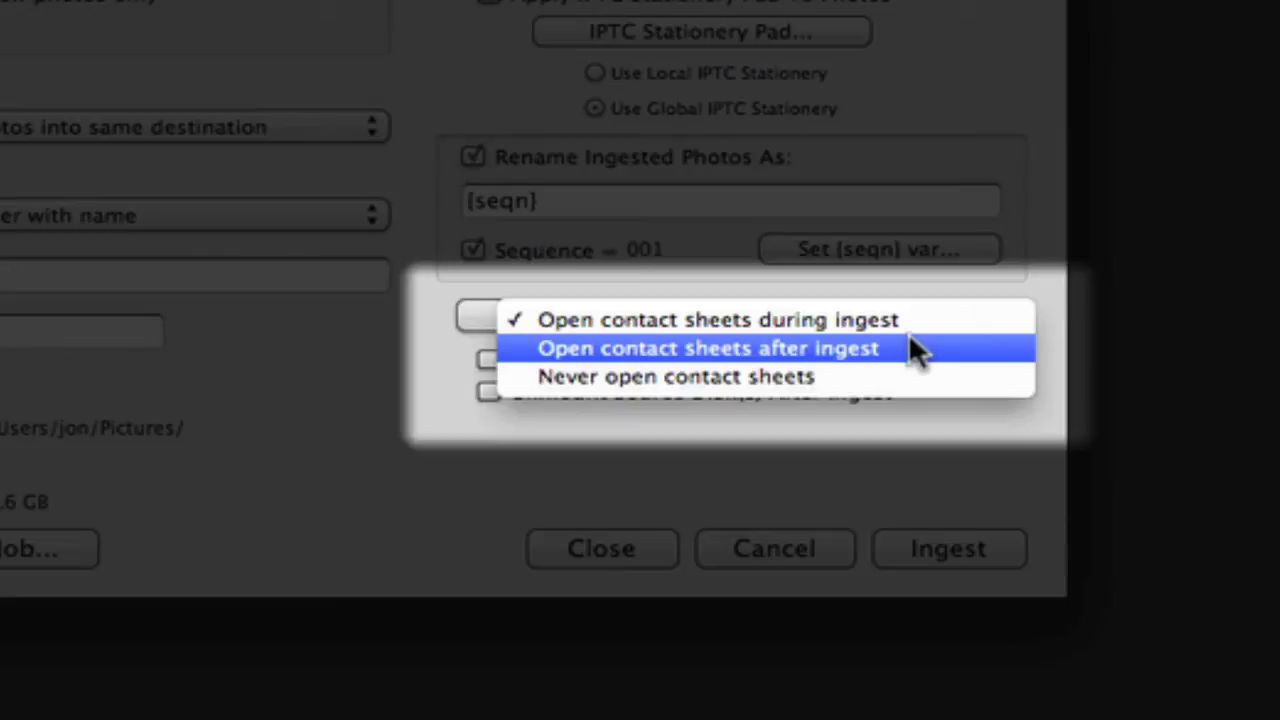
click(896, 455)
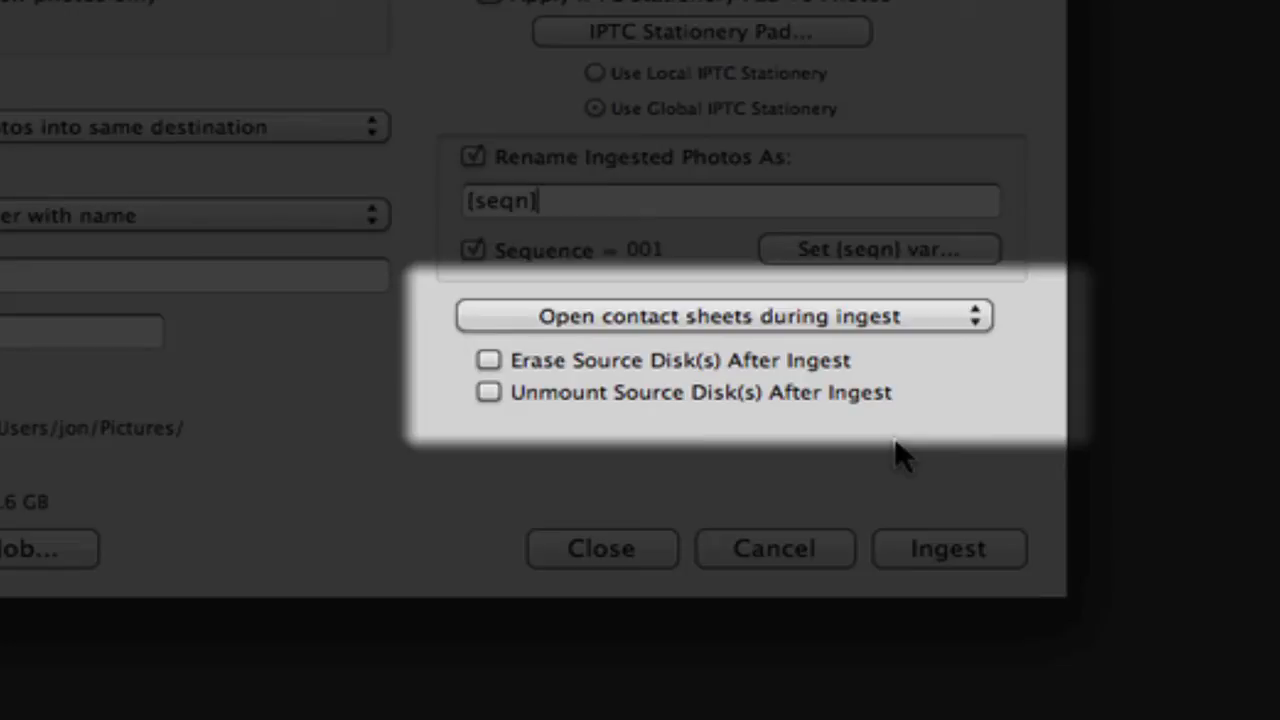
click(740, 397)
click(741, 395)
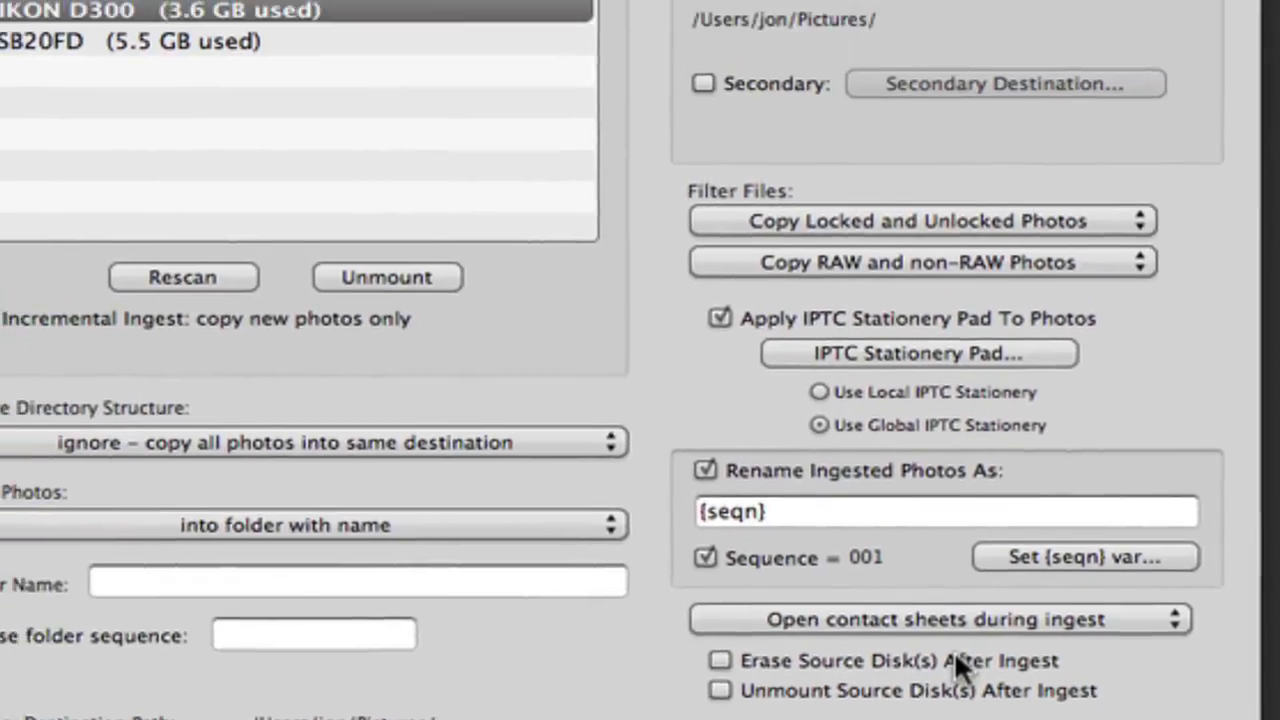
click(800, 440)
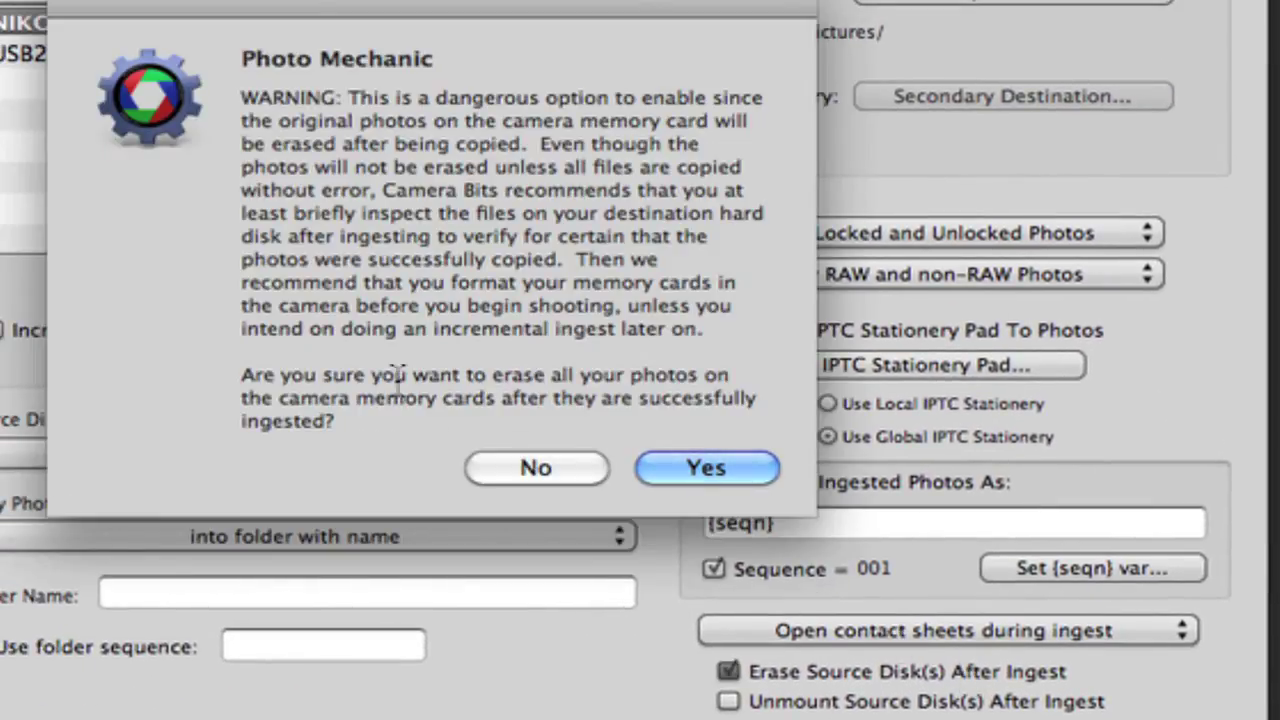
click(677, 453)
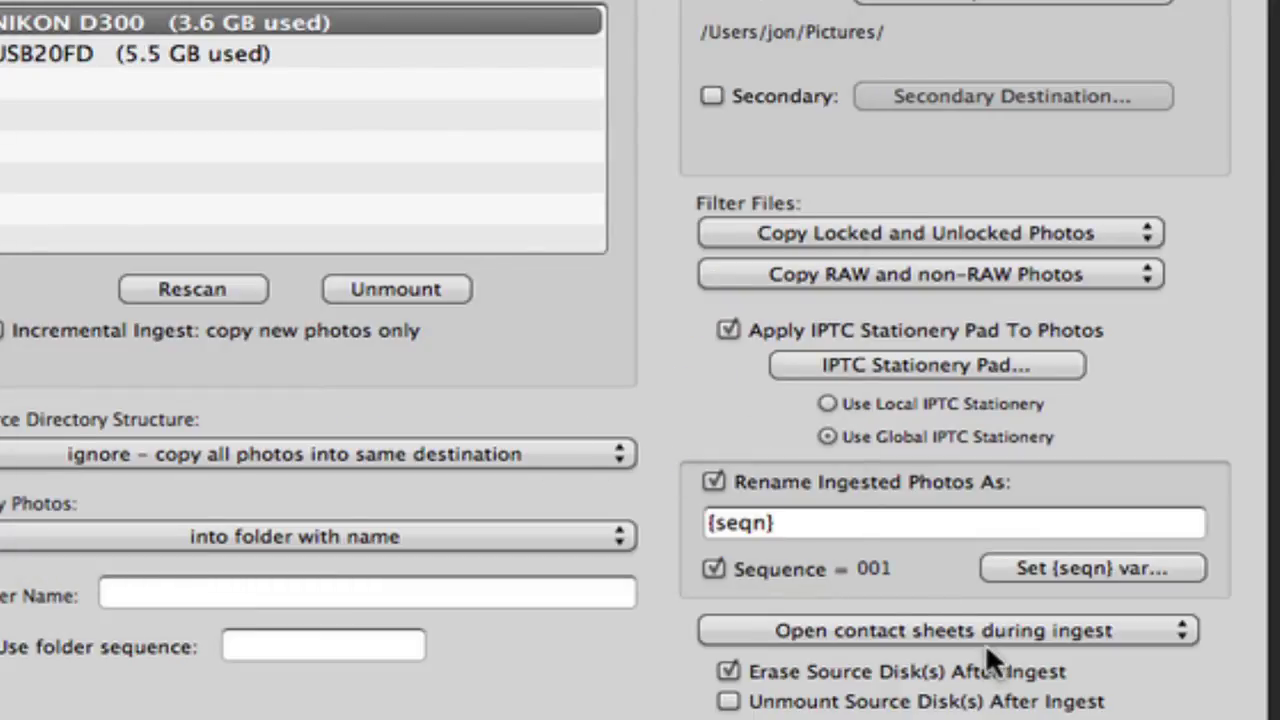
click(872, 664)
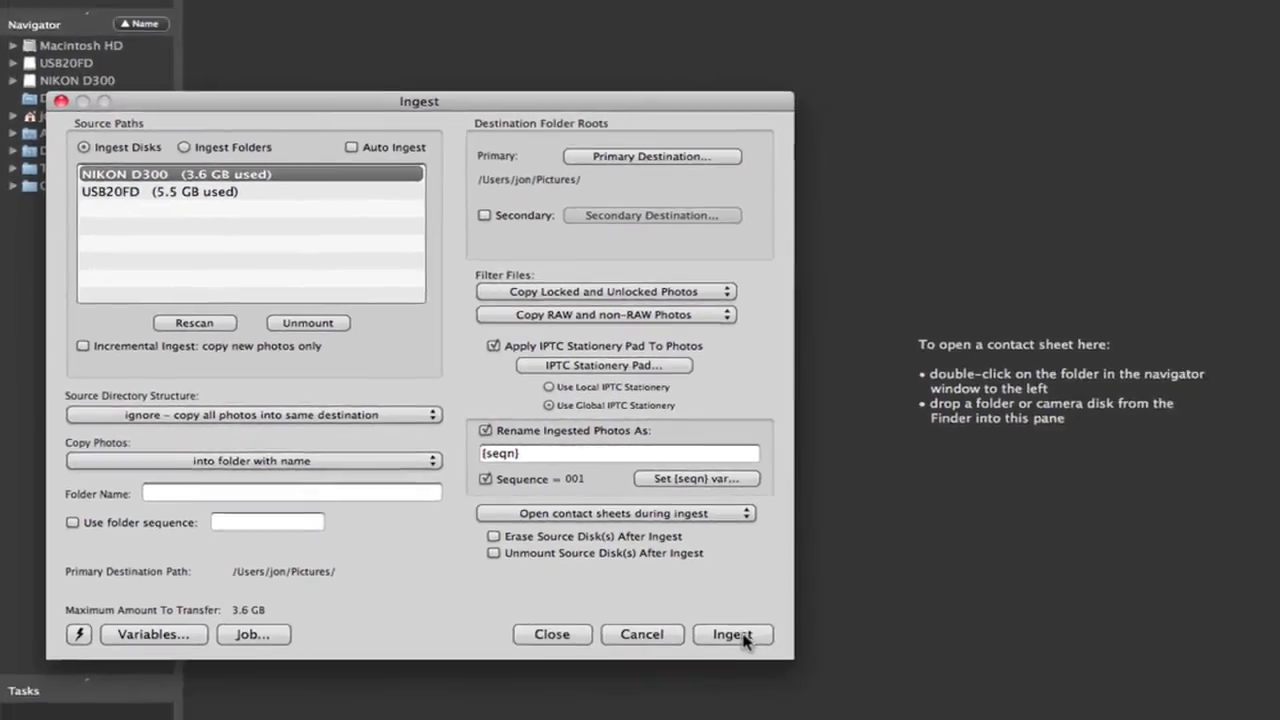
click(912, 680)
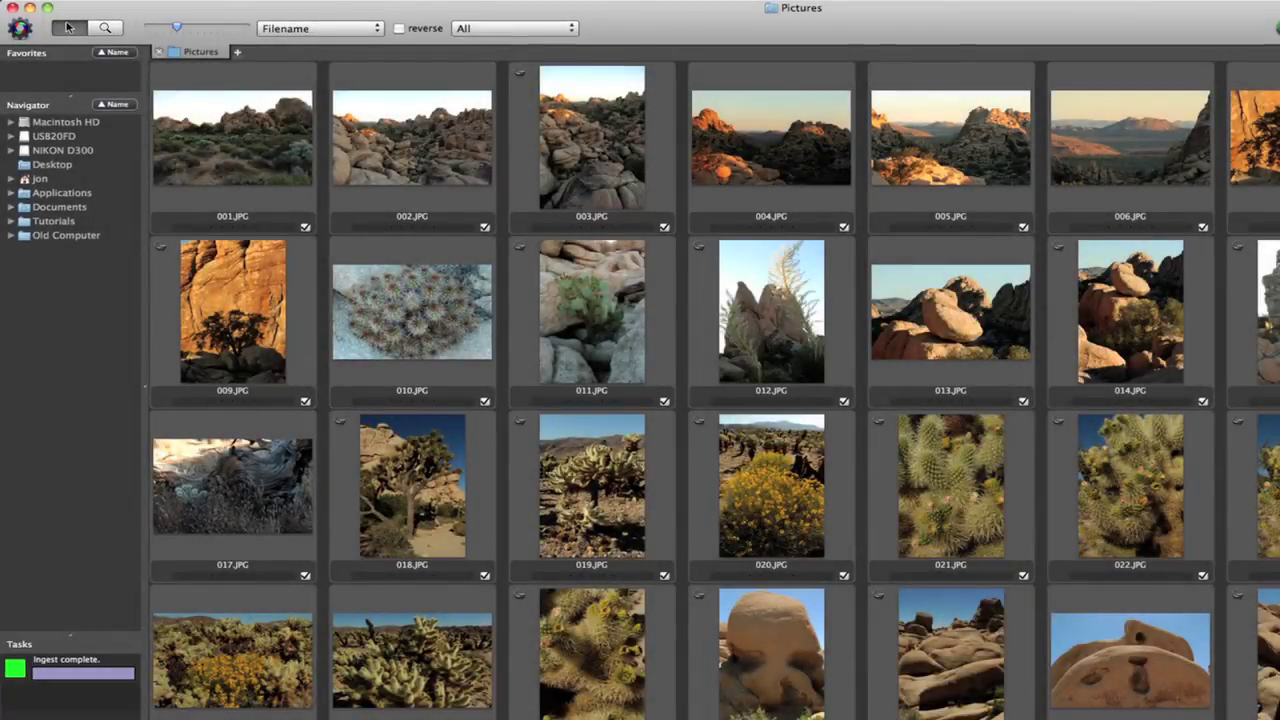
Scroll through the Pictures contact sheet of renamed desert photos from 001.JPG onward
scroll(714, 390, down, 3)
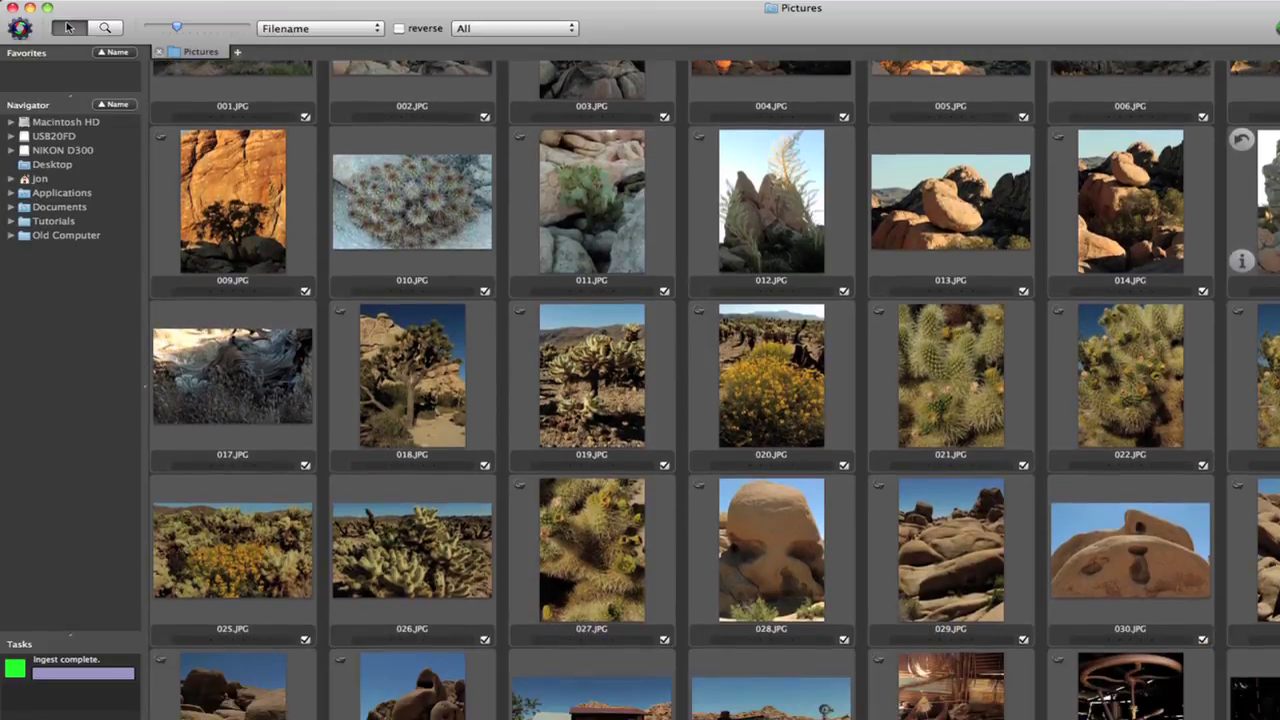
scroll(714, 390, down, 10)
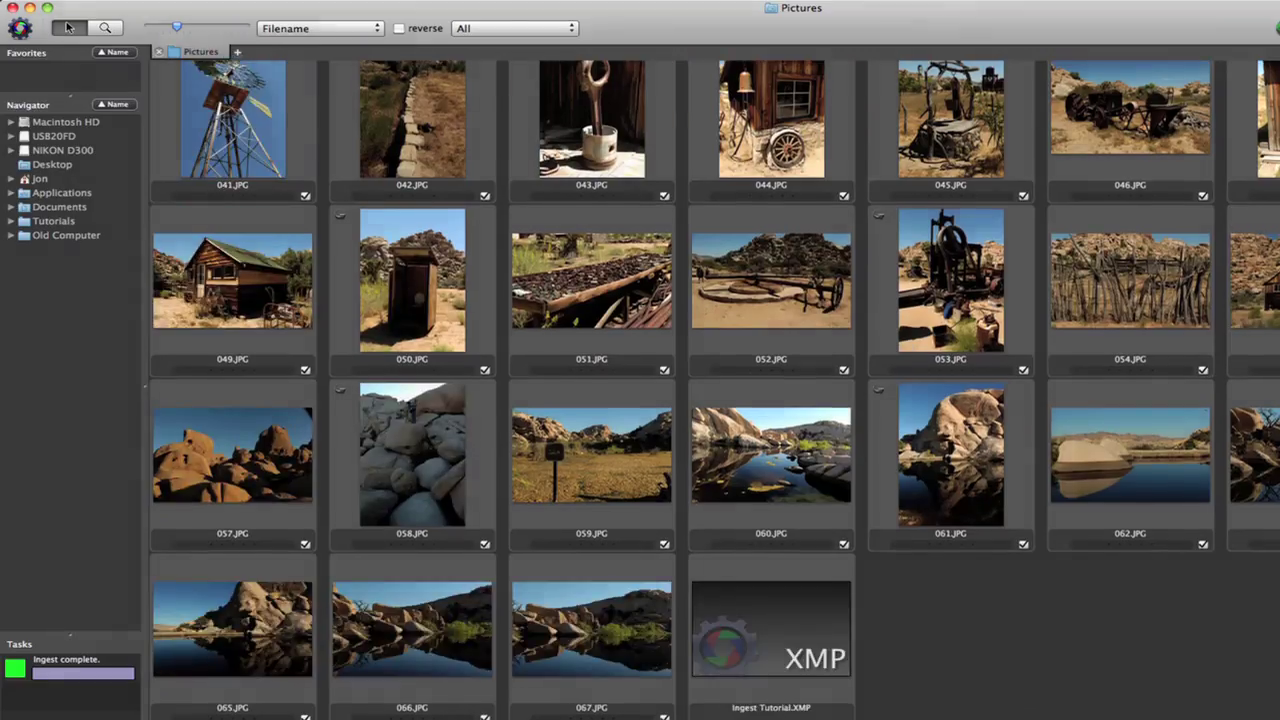